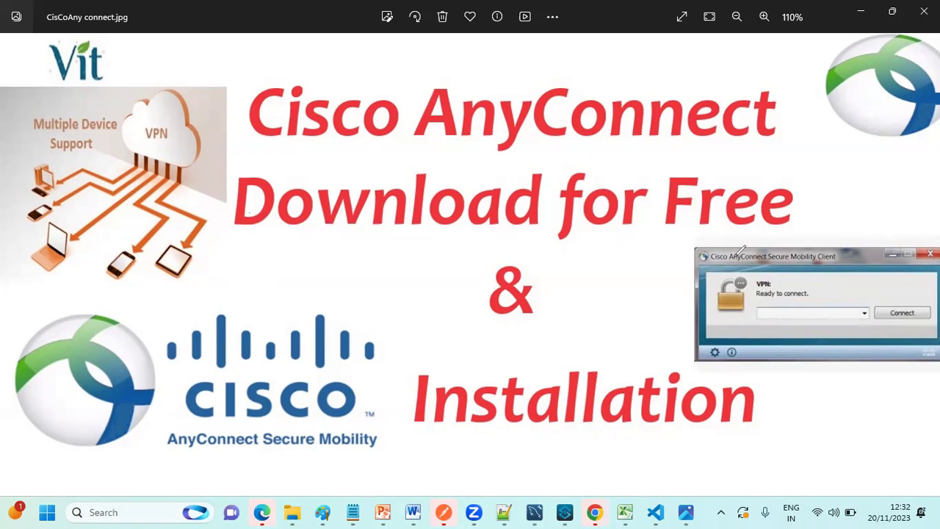
{"action": "left_click_drag", "start_coordinate": [801, 218], "coordinate": [824, 202]}
{"action": "left_click_drag", "start_coordinate": [775, 286], "coordinate": [790, 277]}
{"action": "mouse_move", "coordinate": [765, 313]}
{"action": "left_mouse_down"}
{"action": "mouse_move", "coordinate": [850, 314]}
{"action": "mouse_move", "coordinate": [785, 304]}
{"action": "mouse_move", "coordinate": [765, 313]}
{"action": "left_mouse_up"}
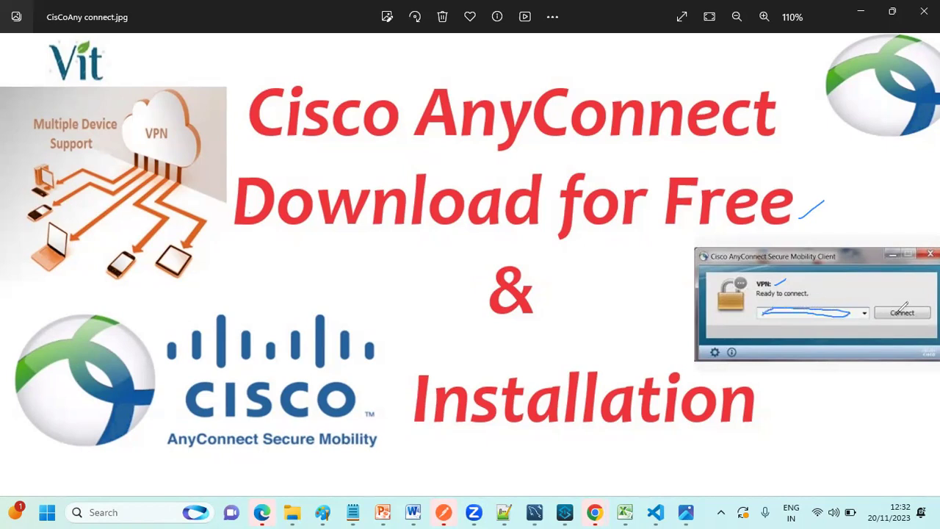
{"action": "left_click_drag", "start_coordinate": [877, 325], "coordinate": [891, 315]}
{"action": "key", "text": "e"}
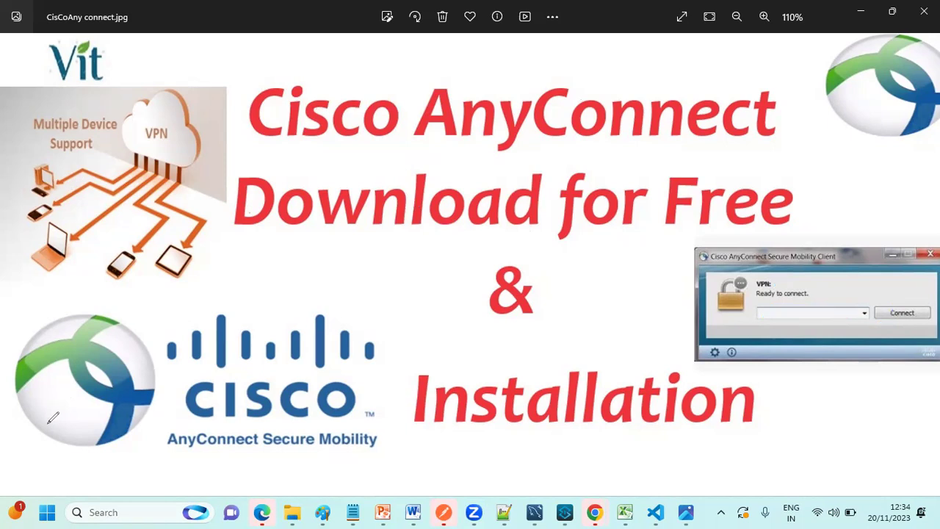
Switch to the Chrome window with the Google home page and search for "vpn.nic".
{"action": "mouse_move", "coordinate": [608, 513]}
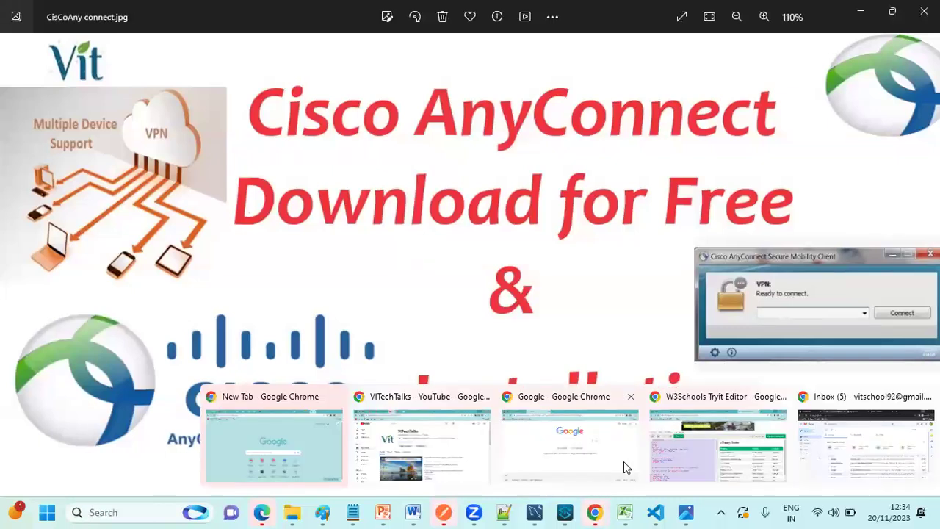
{"action": "left_click", "coordinate": [550, 433]}
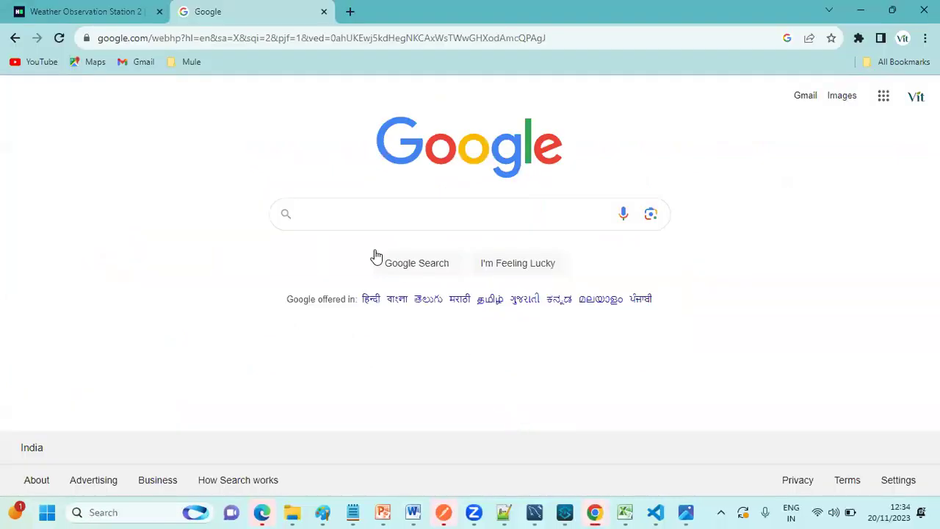
{"action": "left_click", "coordinate": [340, 213]}
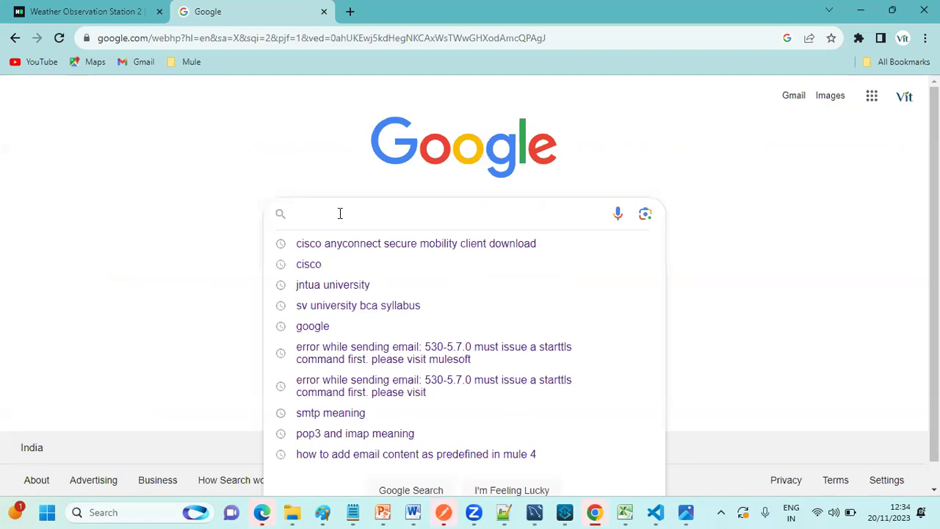
{"action": "type", "text": "vpn"}
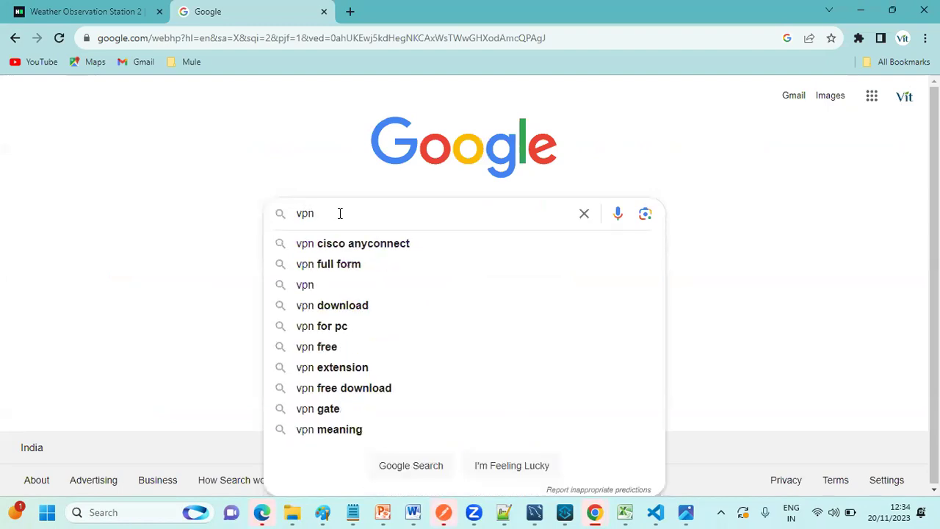
{"action": "type", "text": ".nic"}
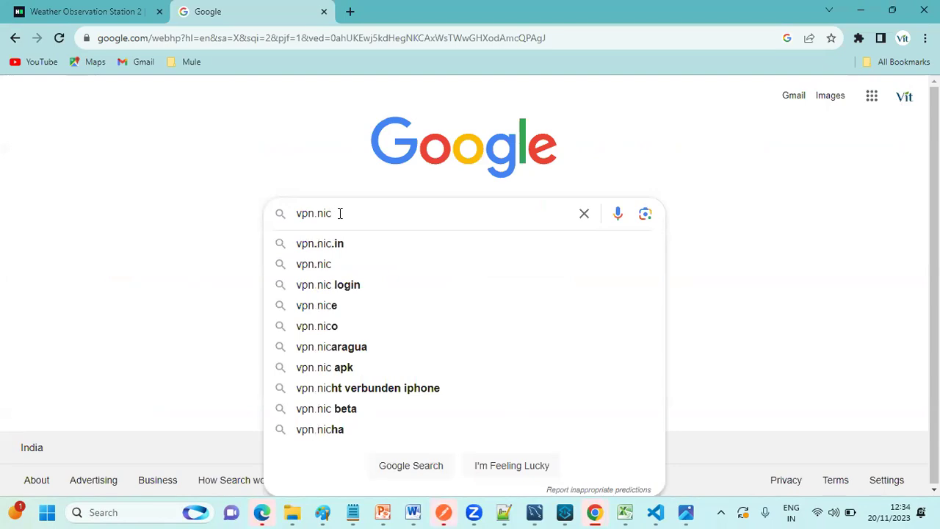
{"action": "key", "text": "Return"}
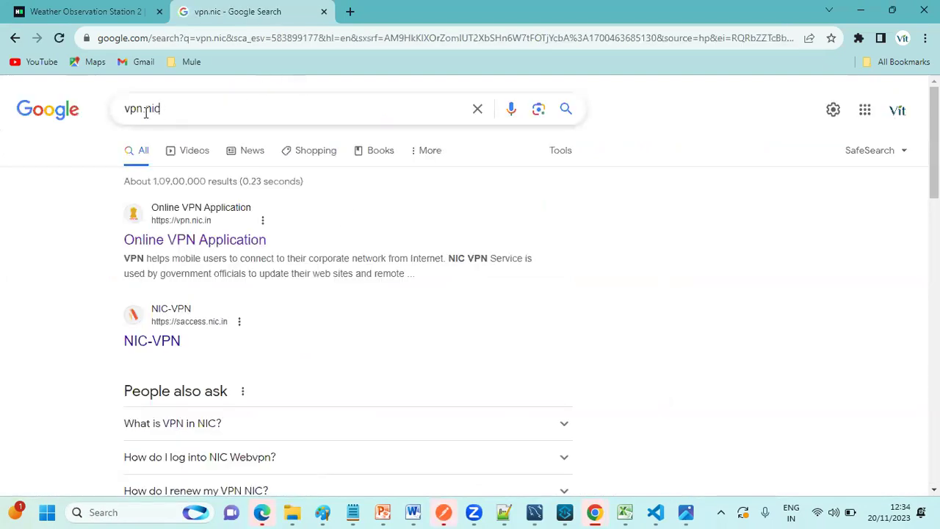
Open the Online VPN Application site (vpn.nic.in) from the search results.
{"action": "triple_click", "coordinate": [119, 118]}
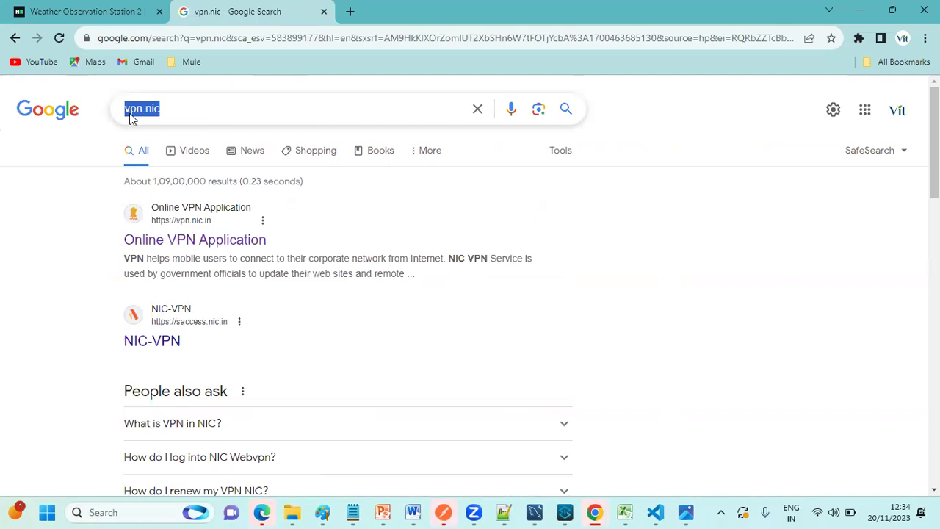
{"action": "left_click", "coordinate": [178, 105]}
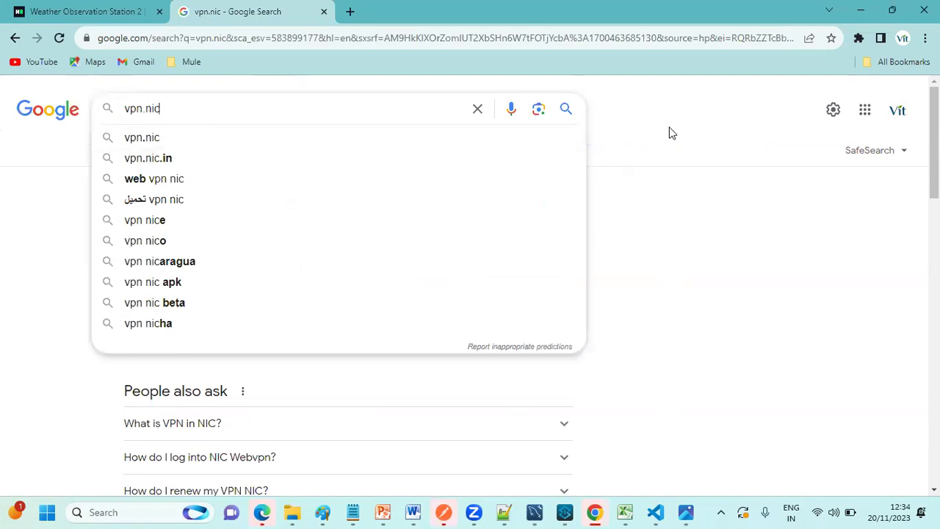
{"action": "left_click", "coordinate": [679, 140]}
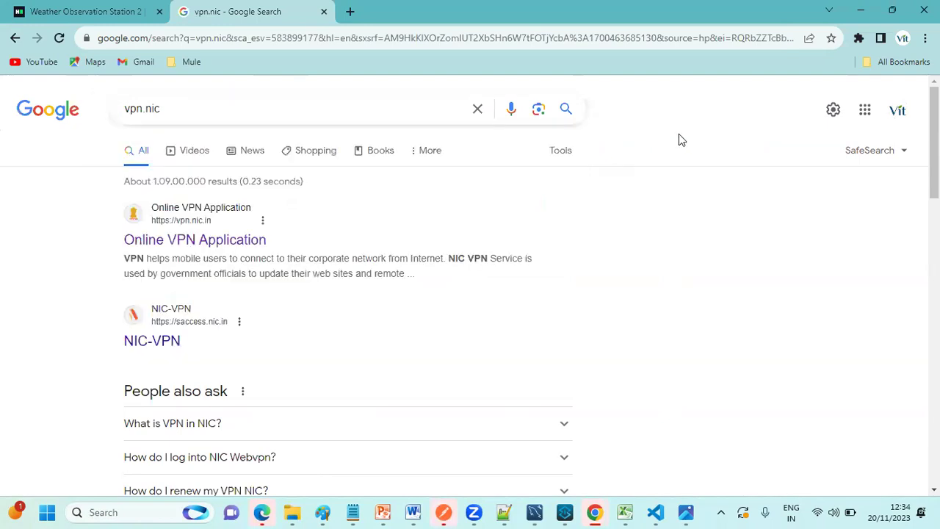
{"action": "left_click", "coordinate": [184, 244]}
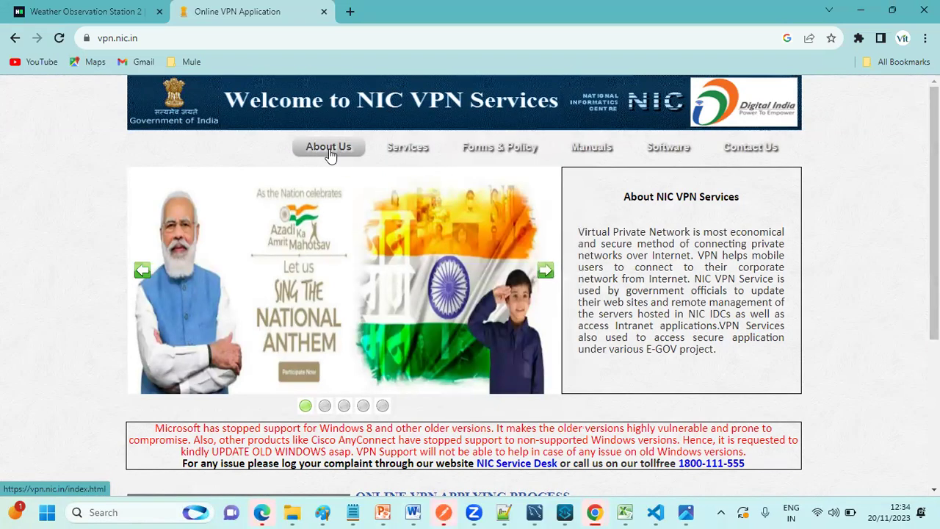
Download the current VPN Client for Windows from the site's software offerings and check the recent downloads.
{"action": "mouse_move", "coordinate": [418, 150]}
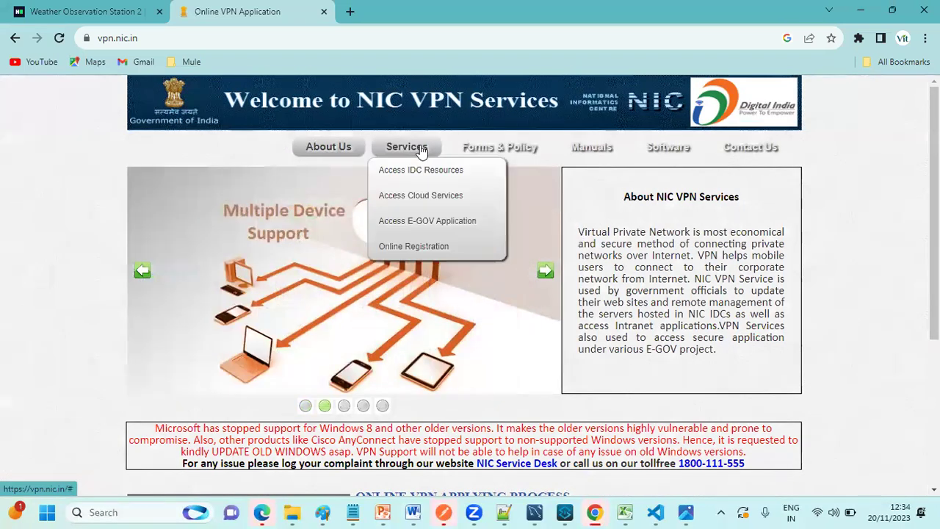
{"action": "mouse_move", "coordinate": [467, 150]}
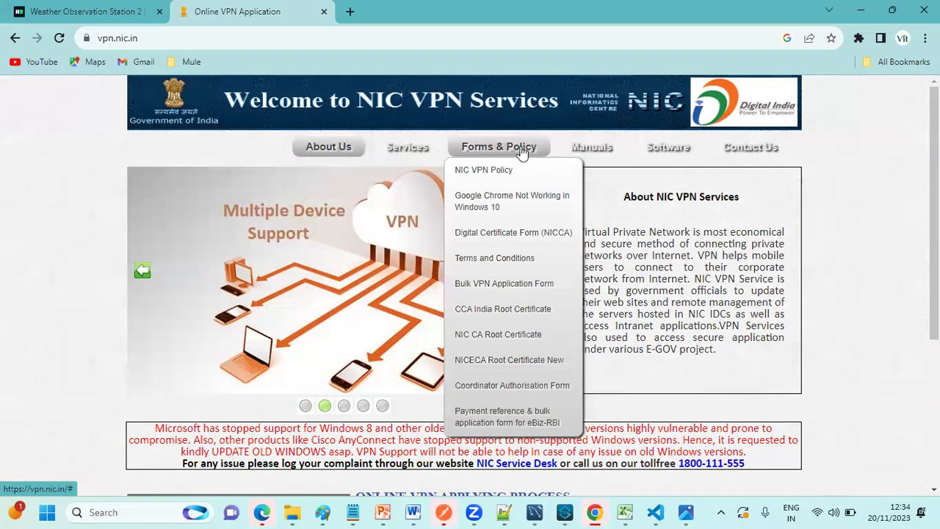
{"action": "mouse_move", "coordinate": [595, 149]}
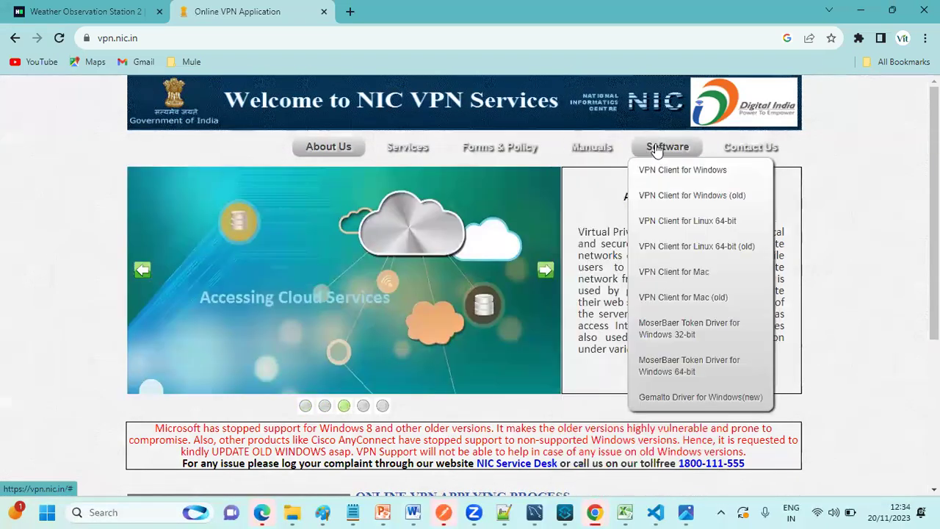
{"action": "mouse_move", "coordinate": [751, 150]}
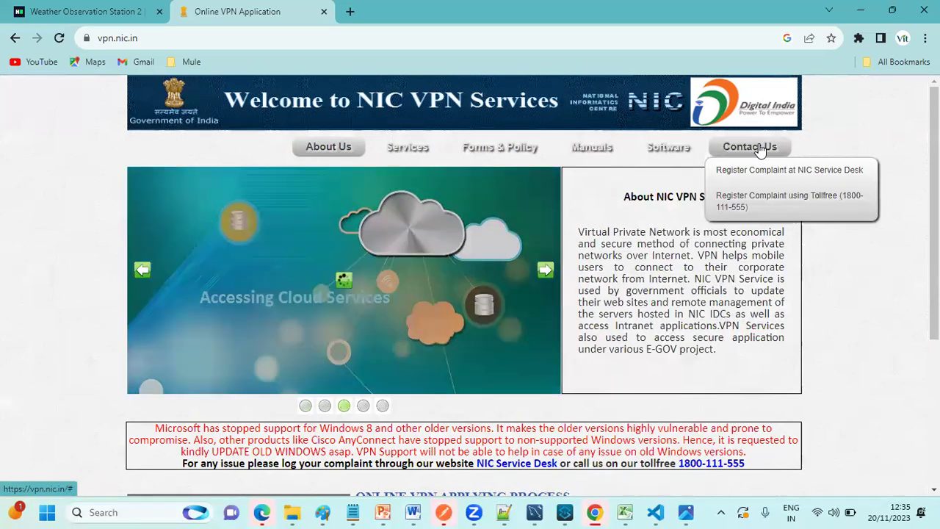
{"action": "mouse_move", "coordinate": [685, 152]}
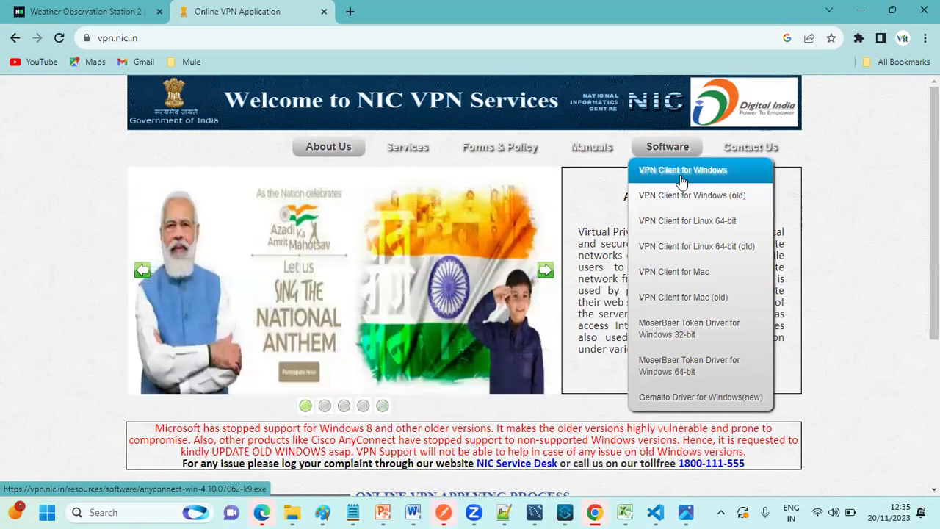
{"action": "left_click", "coordinate": [681, 177]}
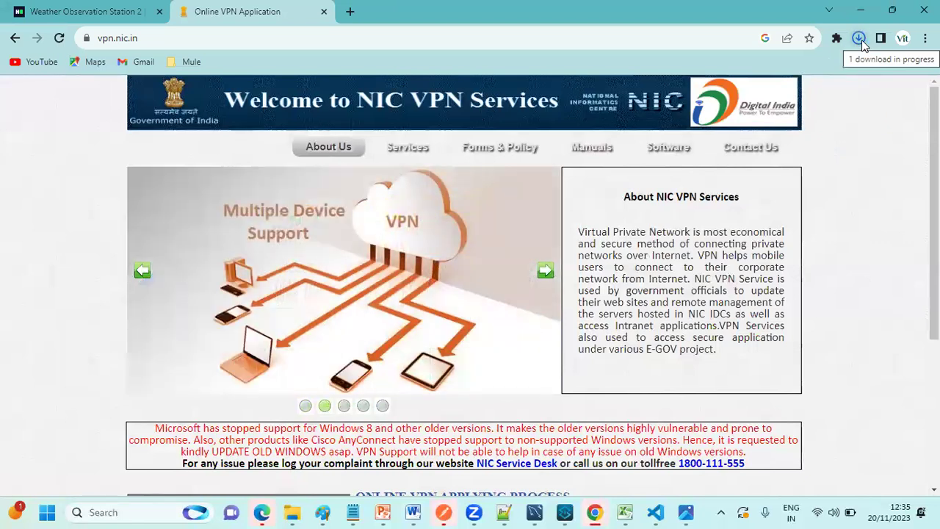
{"action": "left_click", "coordinate": [860, 40]}
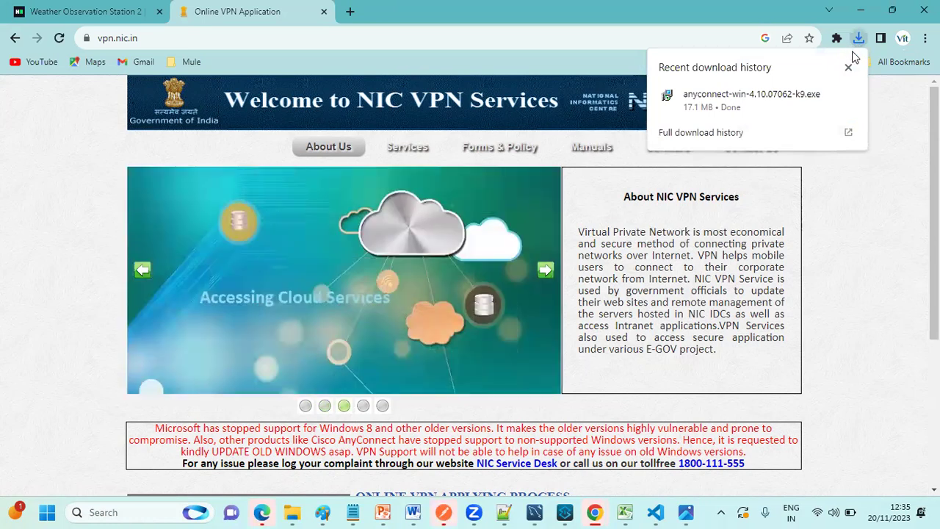
{"action": "mouse_move", "coordinate": [756, 192]}
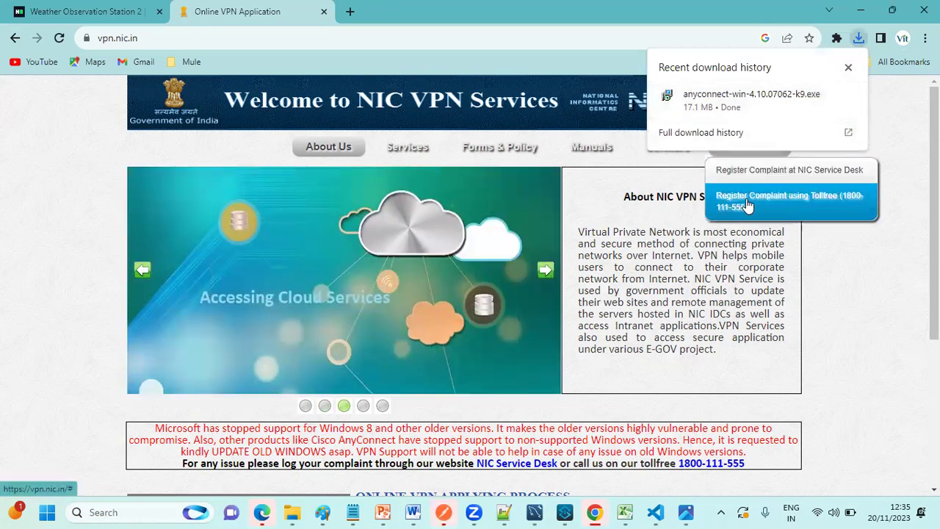
In File Explorer, copy the anyconnect-win-4.10.07062-k9 installer from Downloads into the Softwares folder on Local Disk (D:).
{"action": "key", "text": "super+e"}
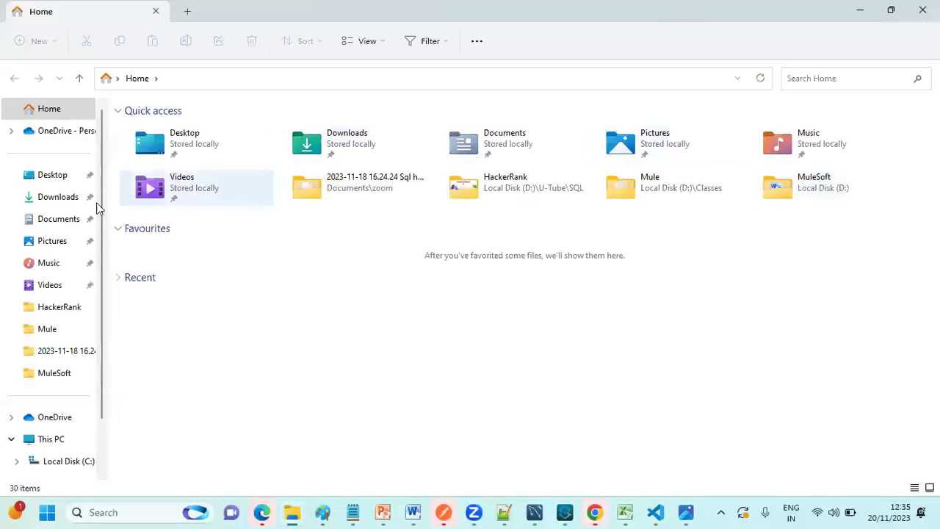
{"action": "left_click", "coordinate": [46, 199]}
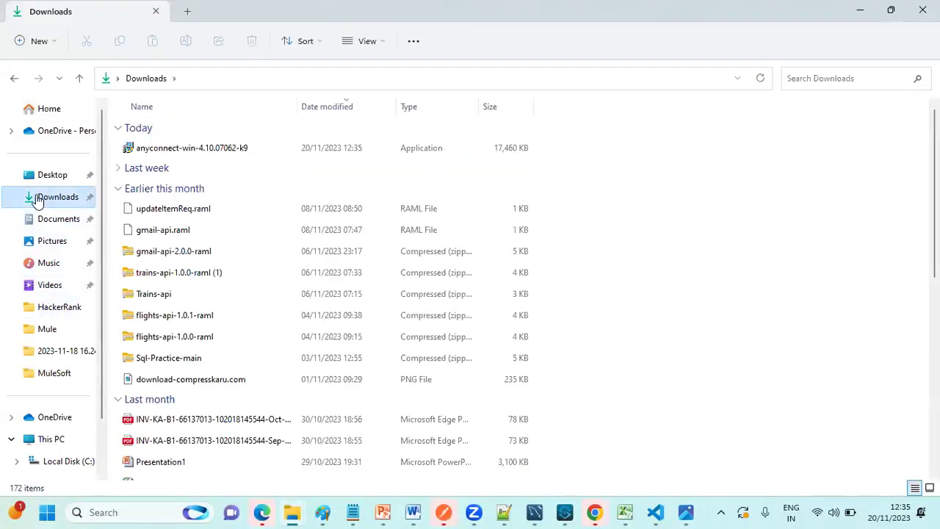
{"action": "left_click", "coordinate": [262, 152]}
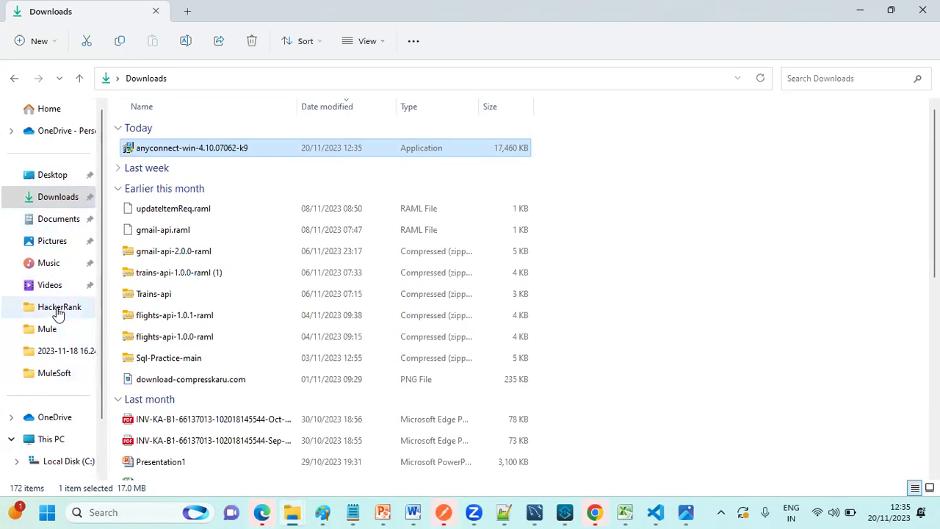
{"action": "left_click", "coordinate": [46, 439]}
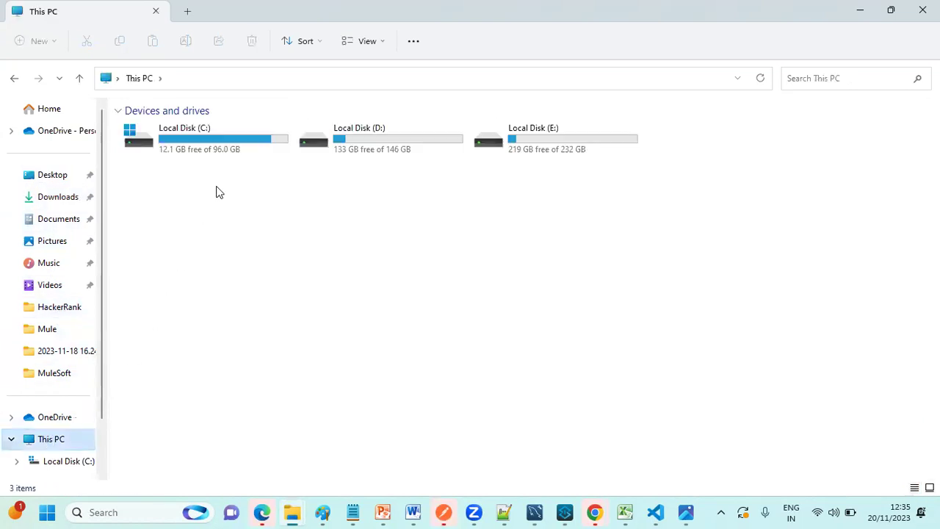
{"action": "double_click", "coordinate": [382, 141]}
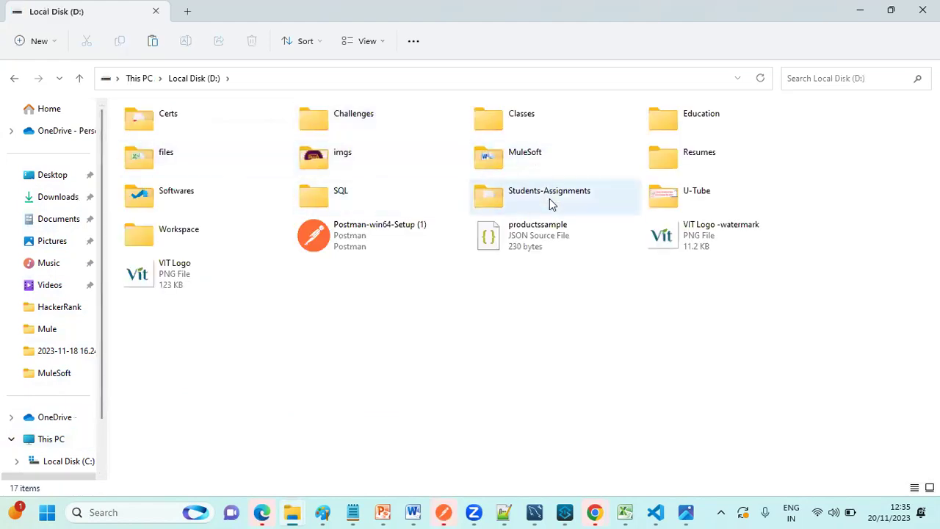
{"action": "double_click", "coordinate": [191, 200]}
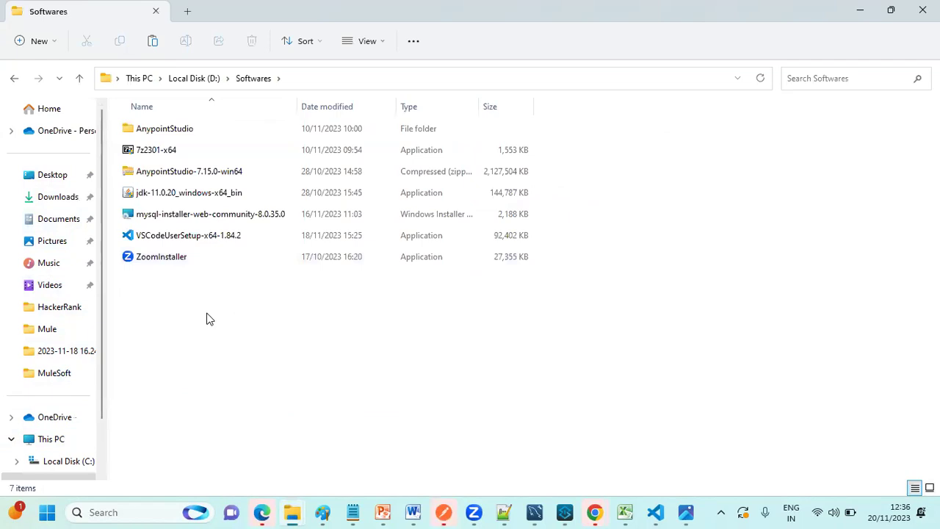
{"action": "key", "text": "ctrl+v"}
{"action": "left_click", "coordinate": [228, 319]}
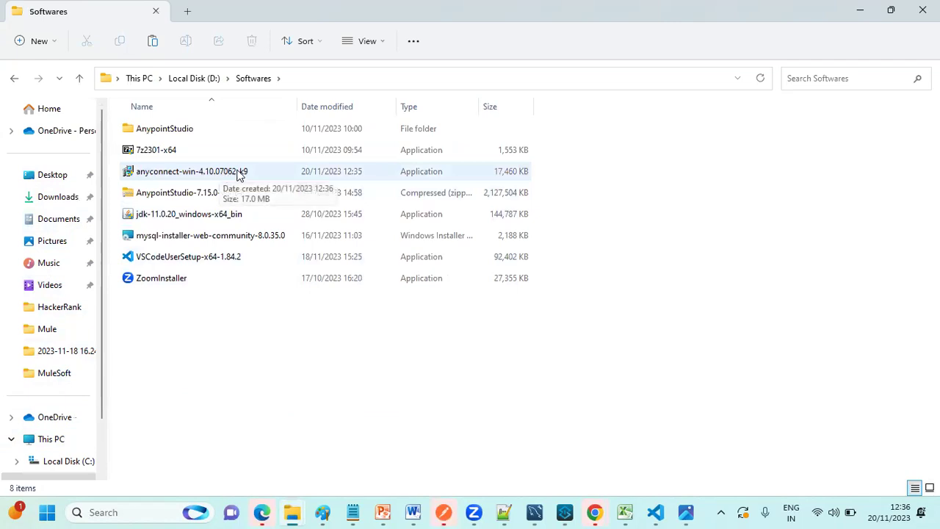
Launch the anyconnect-win-4.10.07062-k9 installer from the Softwares folder and minimize File Explorer.
{"action": "right_click", "coordinate": [196, 175]}
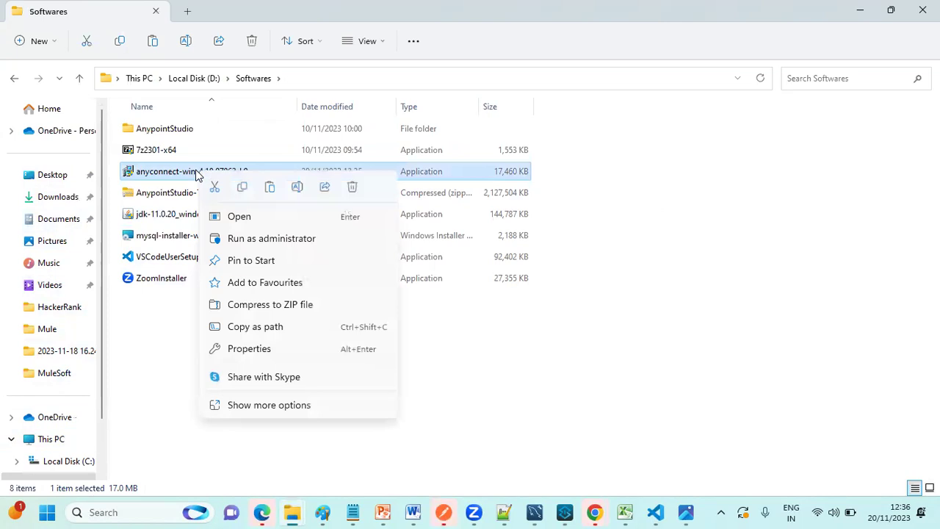
{"action": "left_click", "coordinate": [239, 218]}
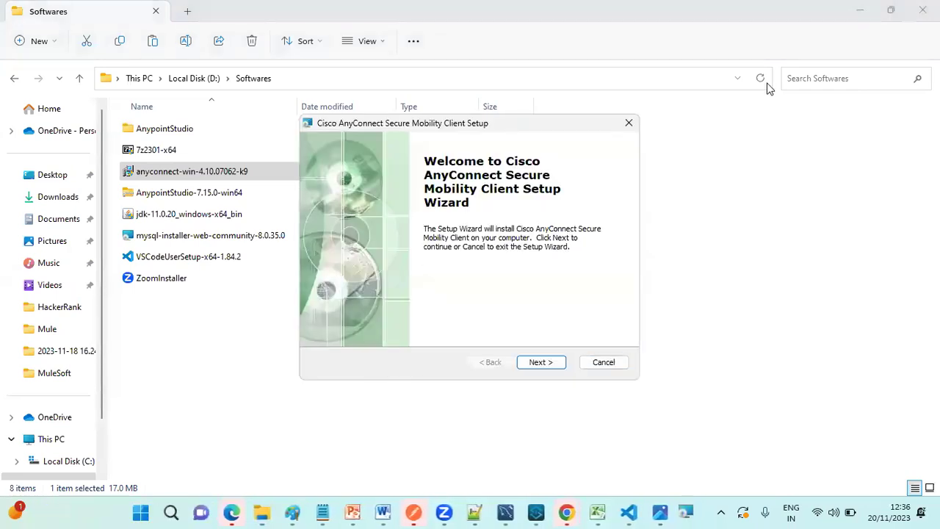
{"action": "left_click", "coordinate": [860, 11]}
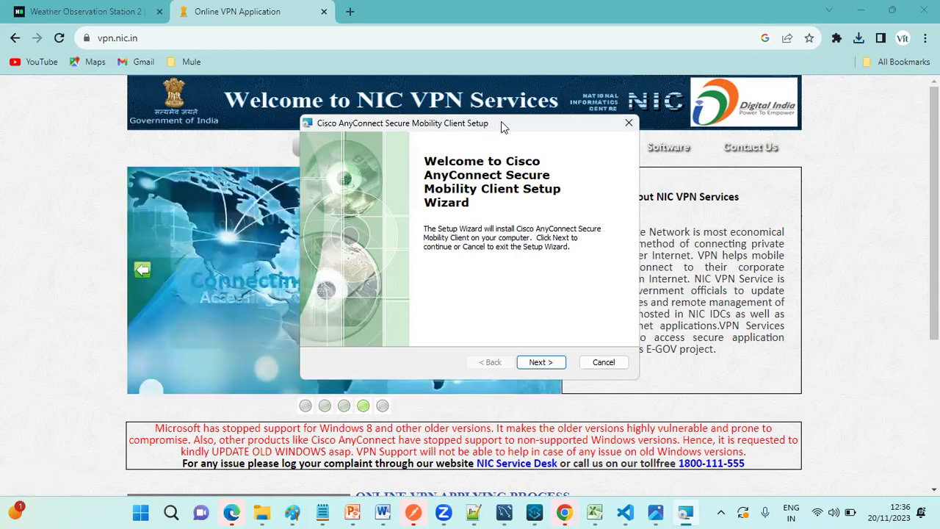
Accept the license agreement, install Cisco AnyConnect Secure Mobility Client, and finish the setup wizard.
{"action": "left_click", "coordinate": [553, 366]}
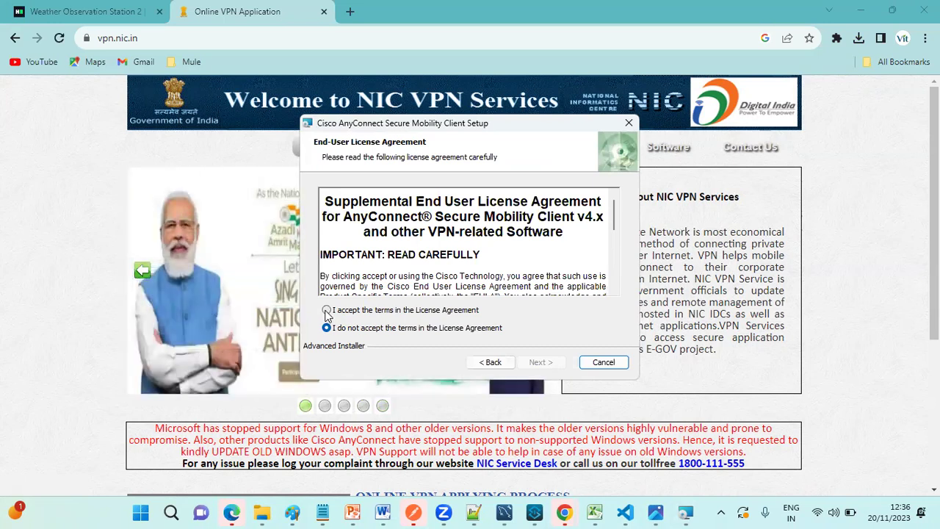
{"action": "left_click", "coordinate": [327, 311]}
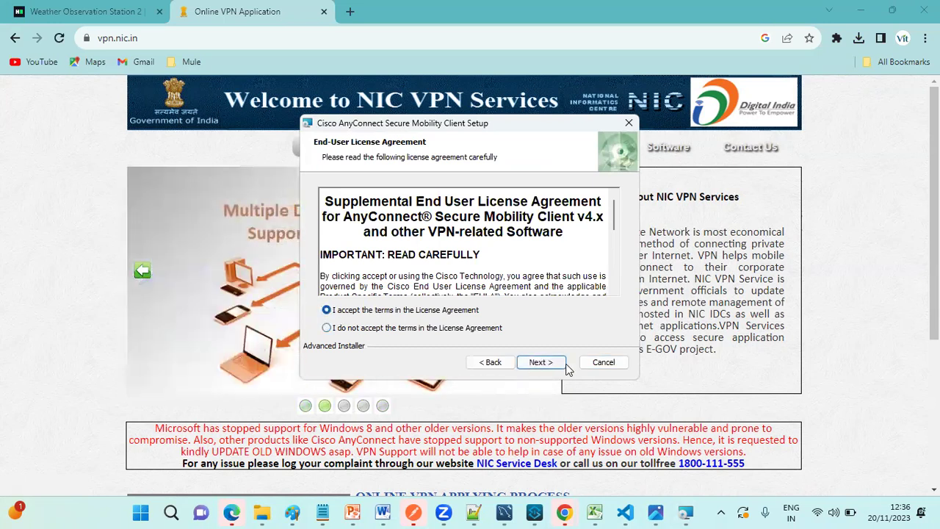
{"action": "left_click", "coordinate": [542, 363]}
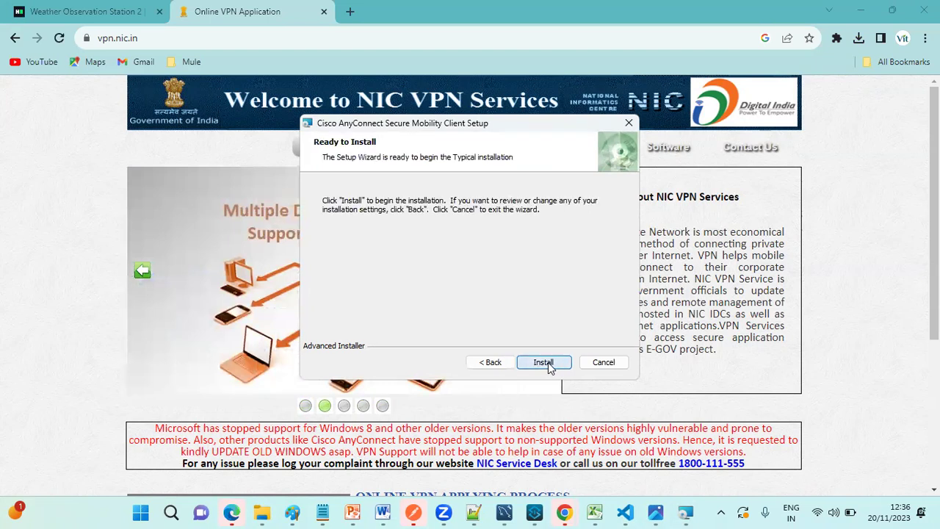
{"action": "left_click", "coordinate": [545, 363]}
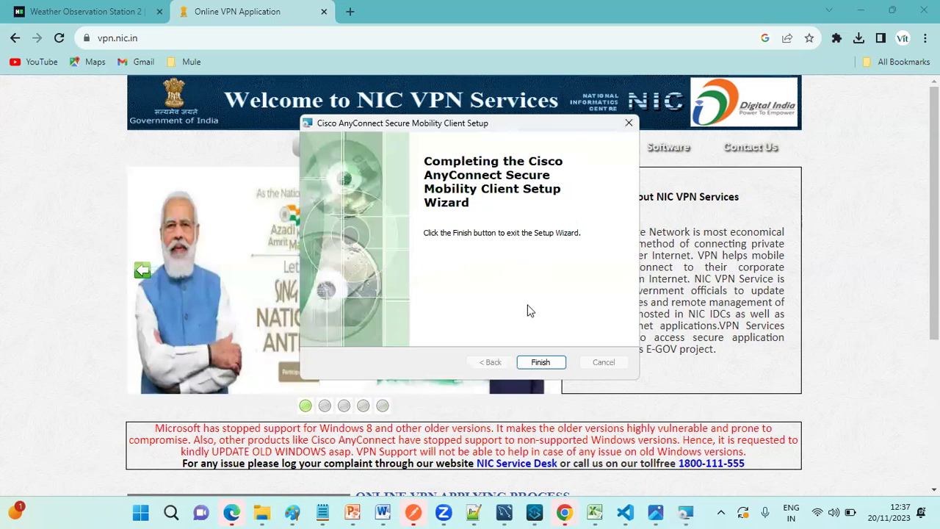
{"action": "left_click", "coordinate": [542, 362]}
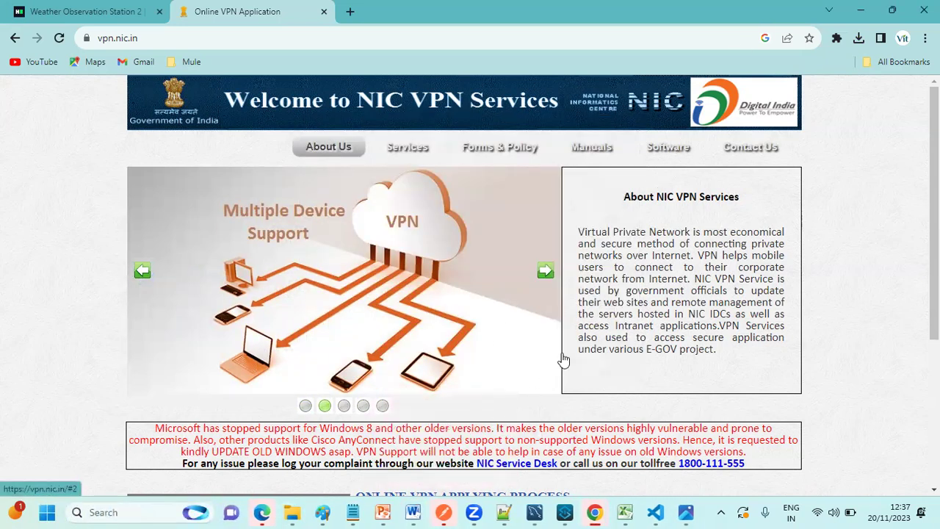
Check the hidden tray icons, search Windows for "cicsco" and open Cisco AnyConnect Secure Mobility Client.
{"action": "left_click", "coordinate": [722, 512]}
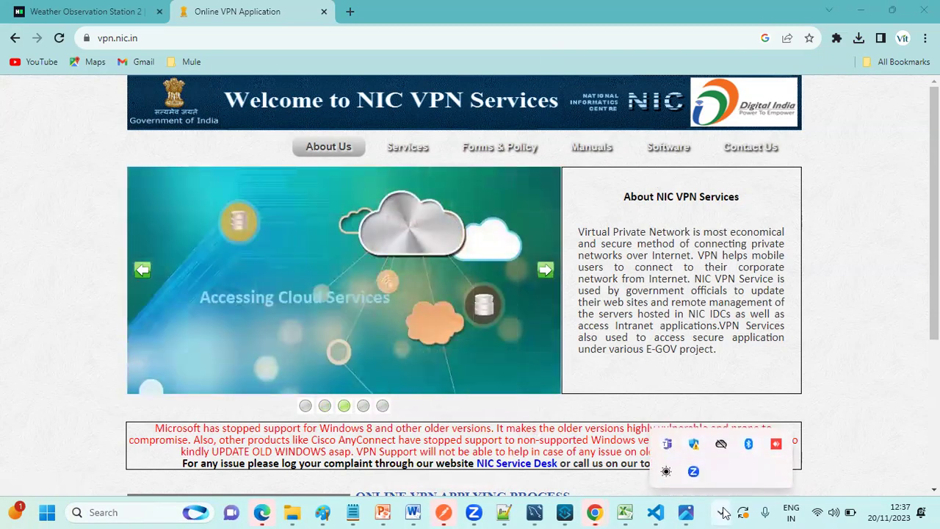
{"action": "left_click", "coordinate": [769, 418]}
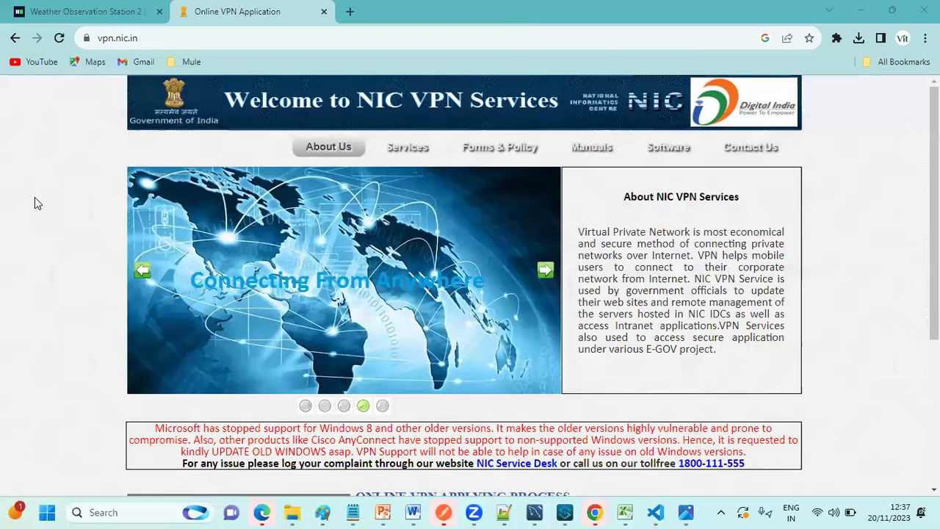
{"action": "left_click", "coordinate": [104, 513]}
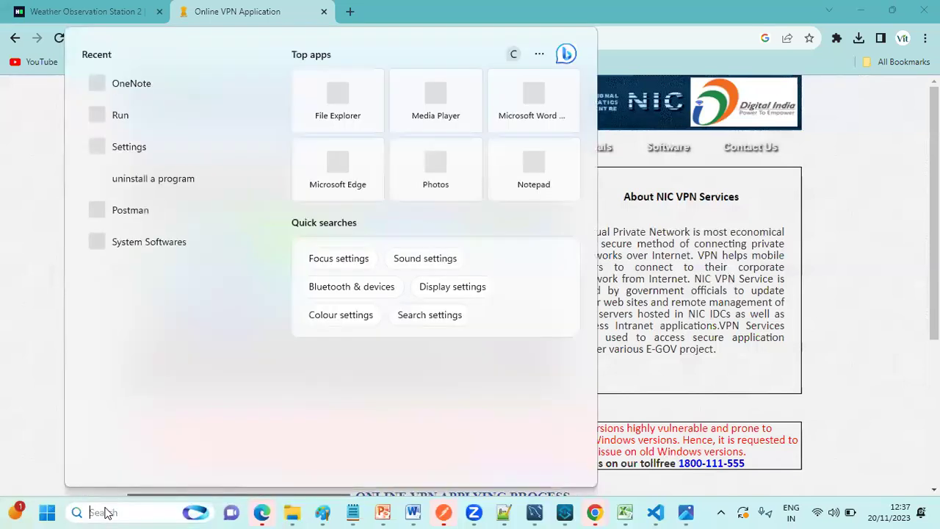
{"action": "type", "text": "cicsc"}
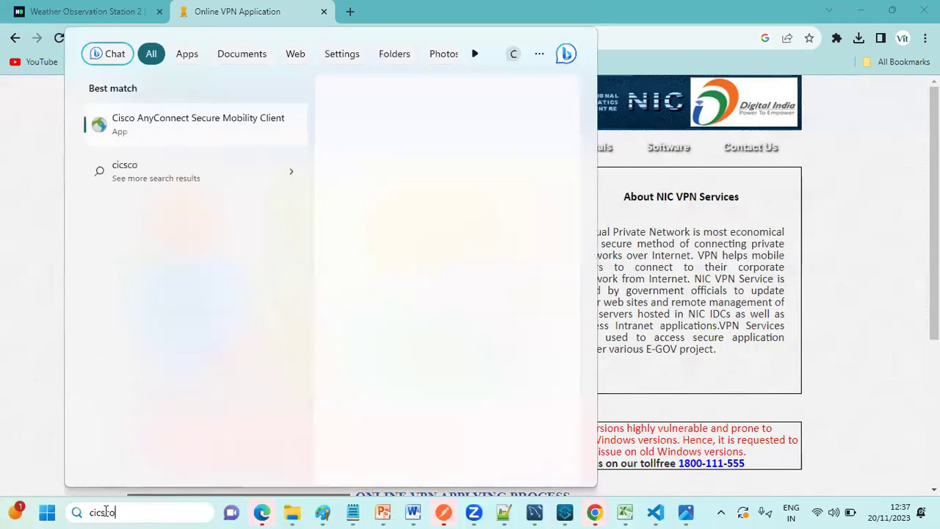
{"action": "type", "text": "o"}
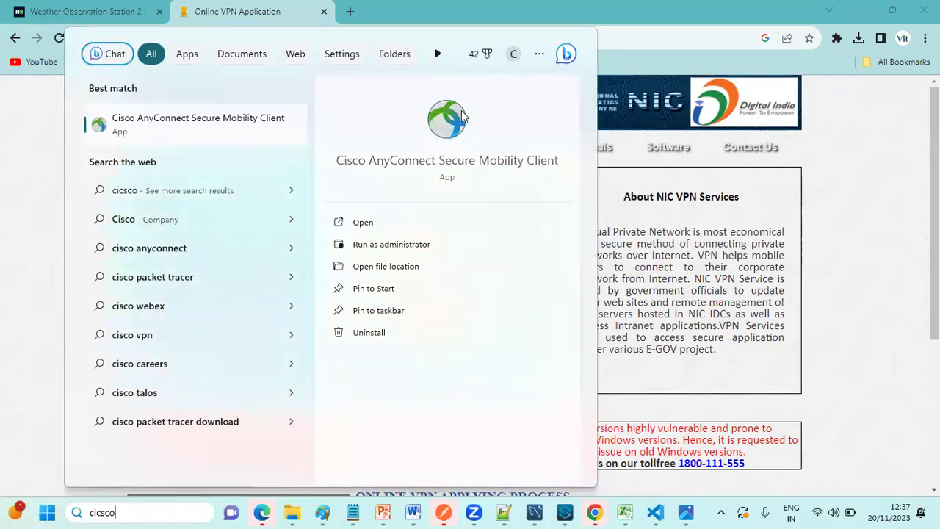
{"action": "left_click", "coordinate": [370, 223]}
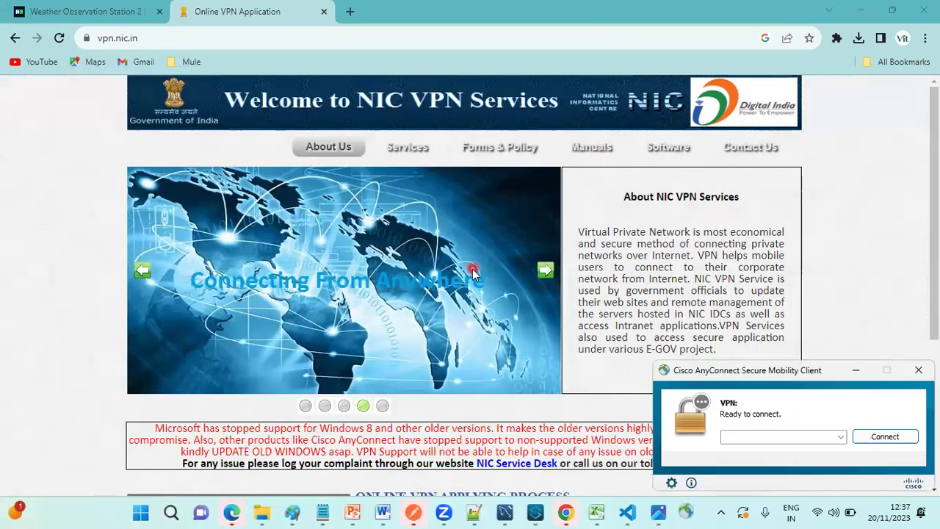
Enter vitech.gui.in as the VPN address in the AnyConnect client, minimize the browser, and select the entered address.
{"action": "left_click", "coordinate": [829, 442]}
{"action": "left_click", "coordinate": [739, 437]}
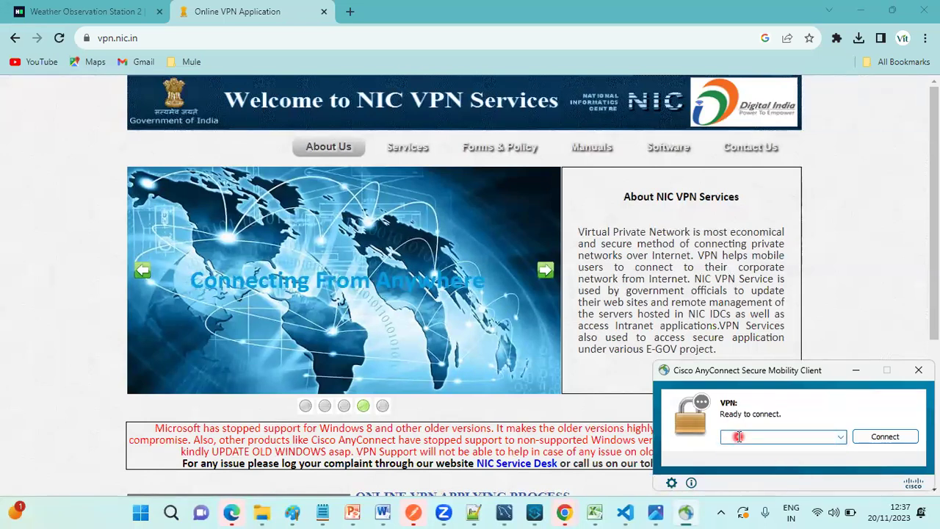
{"action": "left_click", "coordinate": [861, 10]}
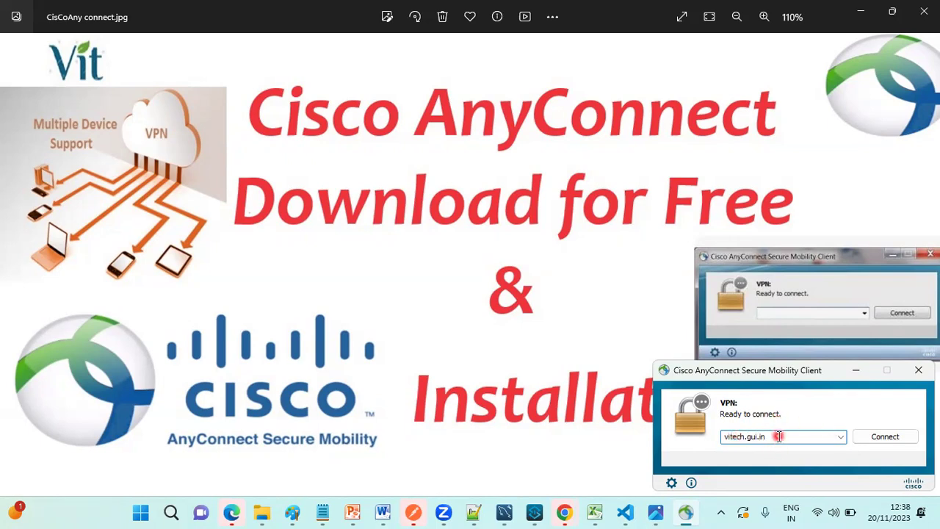
{"action": "left_click_drag", "start_coordinate": [770, 437], "coordinate": [714, 436]}
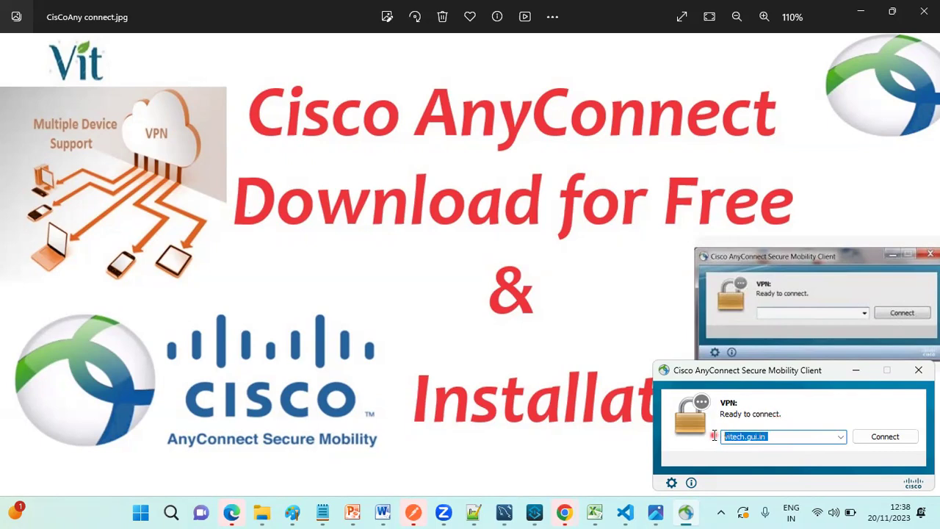